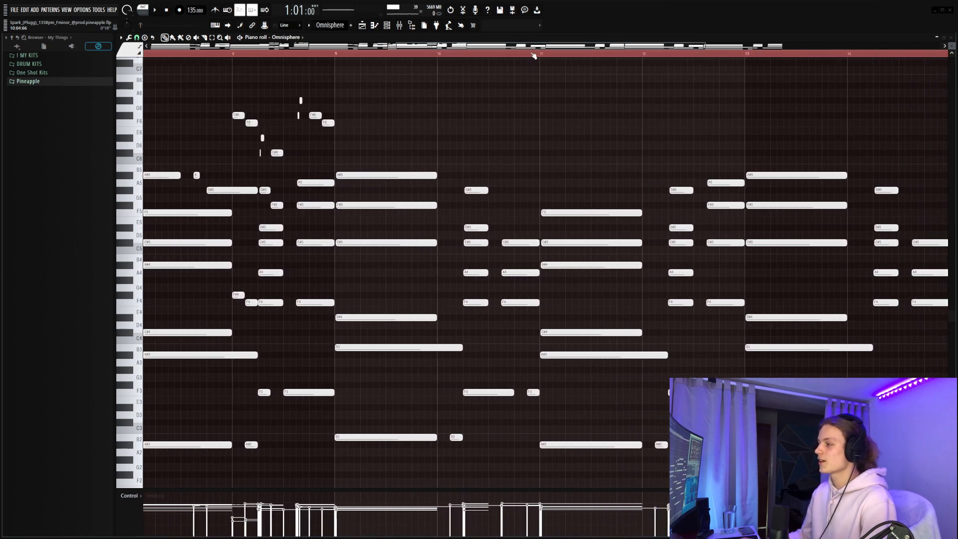
Lower the top two notes of the bar 9 chord by one octave, to A#4 and F#4
left_click_drag(388, 134, 409, 380)
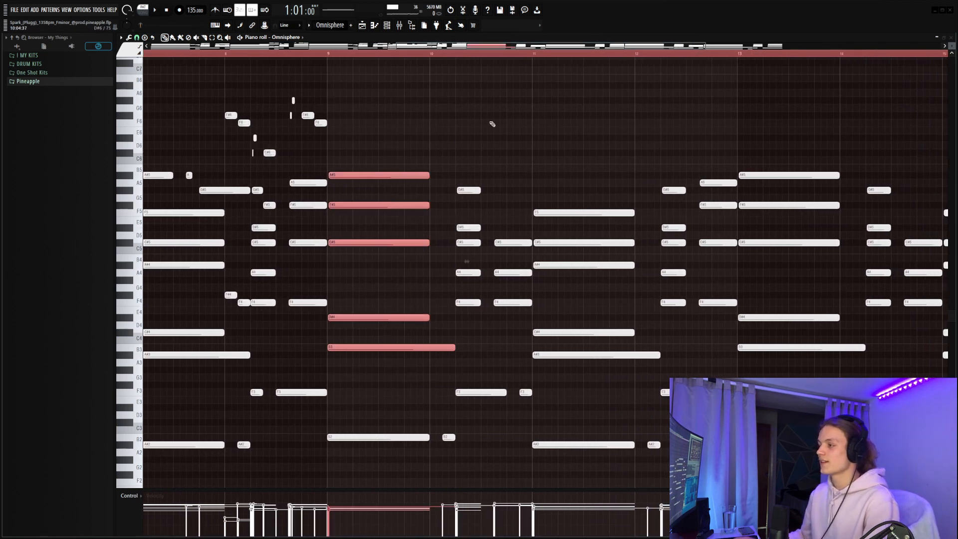
left_click_drag(419, 169, 419, 214)
key("ctrl+Down")
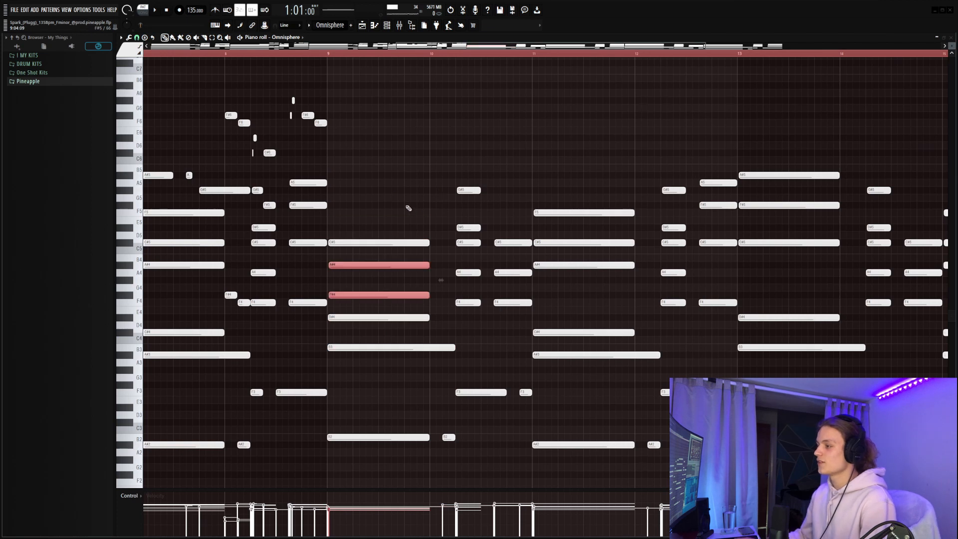
key("ctrl+d")
left_click_drag(397, 278, 397, 374)
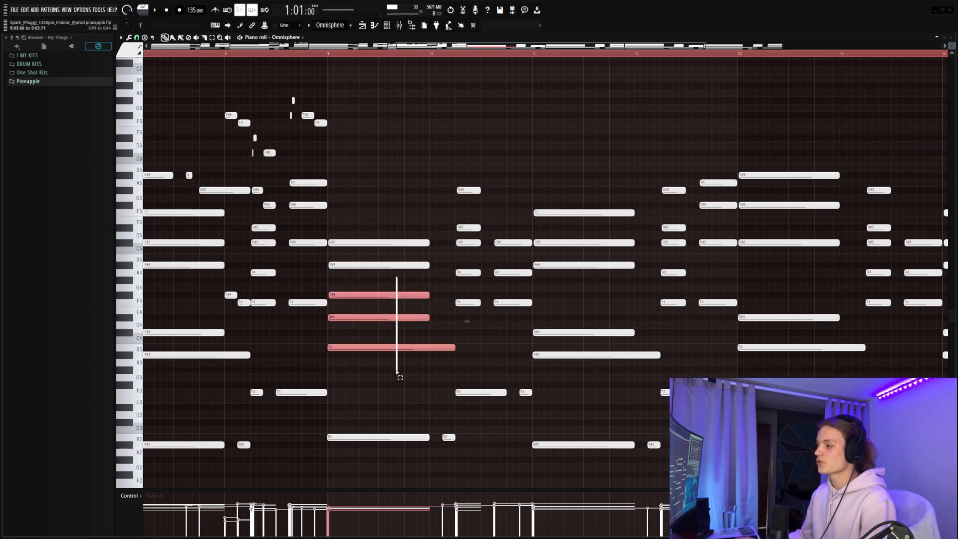
Raise the two lowered notes of the bar 9 chord back up by one octave
left_click_drag(408, 257, 408, 271)
left_click_drag(406, 232, 404, 299)
key("ctrl+Up")
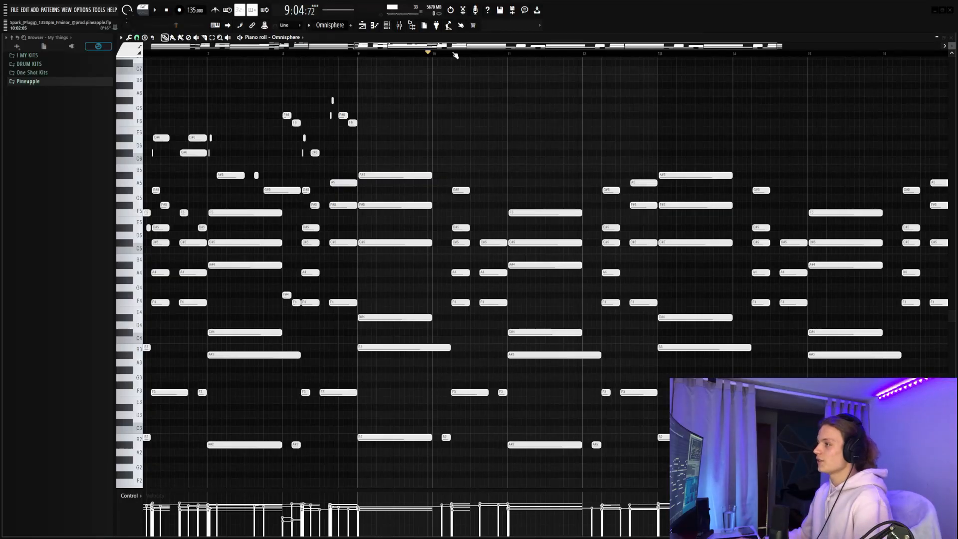
Examine the voicings of the long and short chords in bars 9 to 12, highlighting each group of notes
scroll(455, 54, "down", 3)
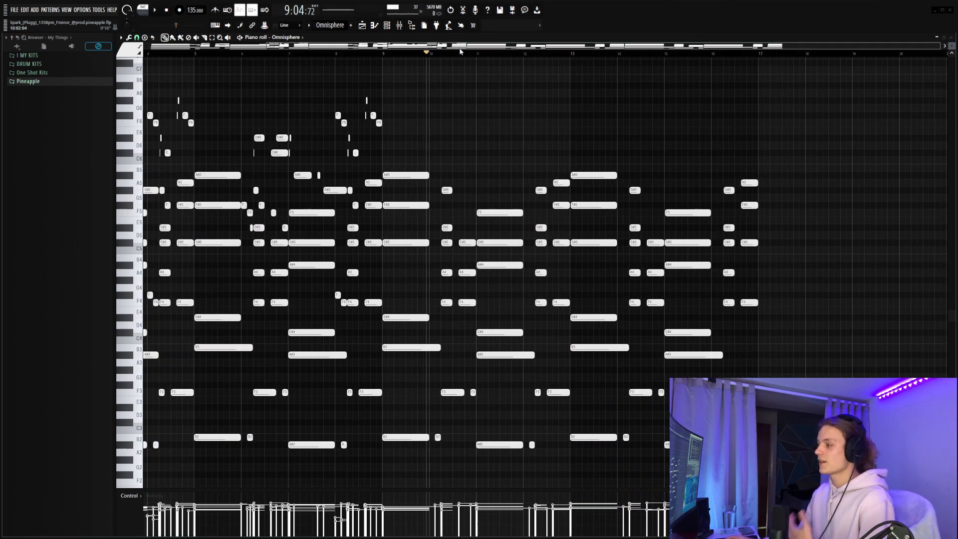
scroll(464, 50, "up", 2)
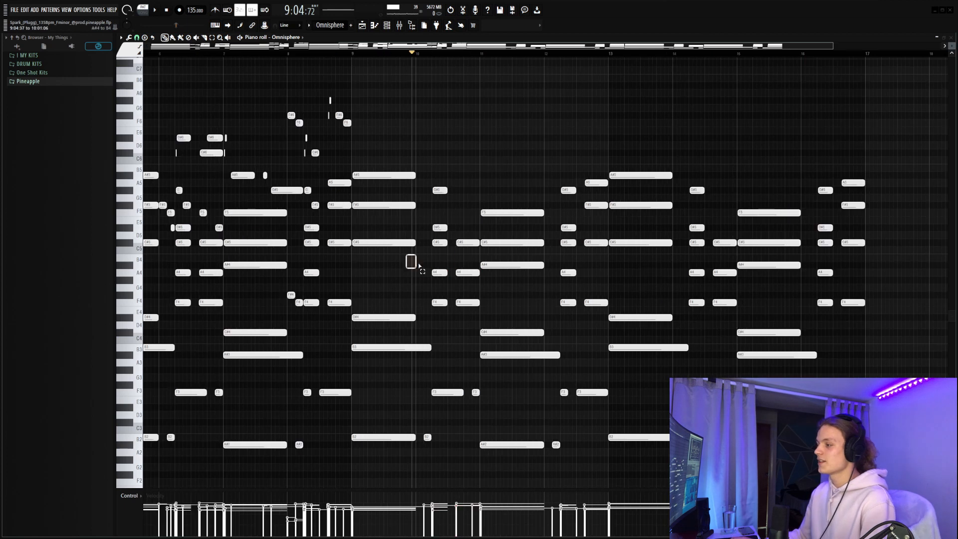
left_click_drag(406, 255, 470, 276)
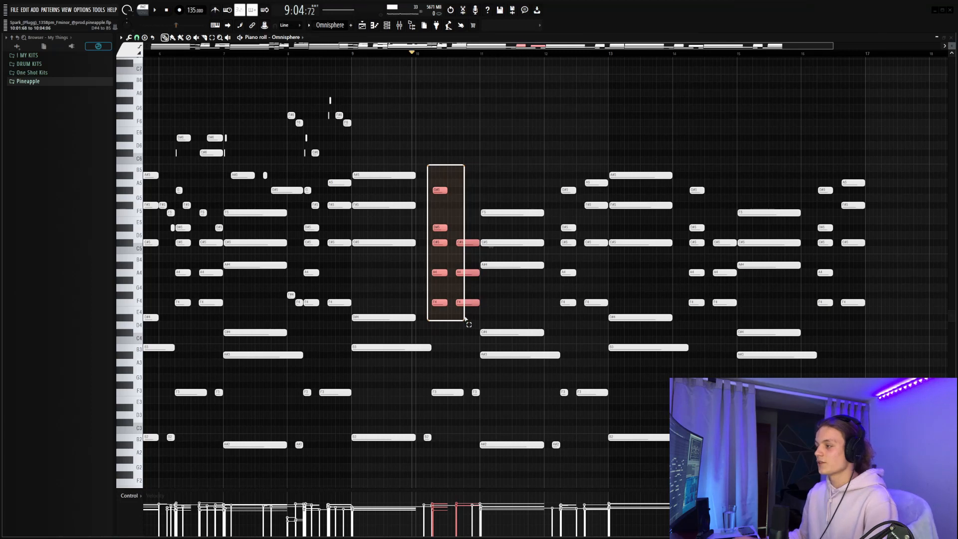
left_click_drag(466, 319, 465, 320)
left_click(488, 191)
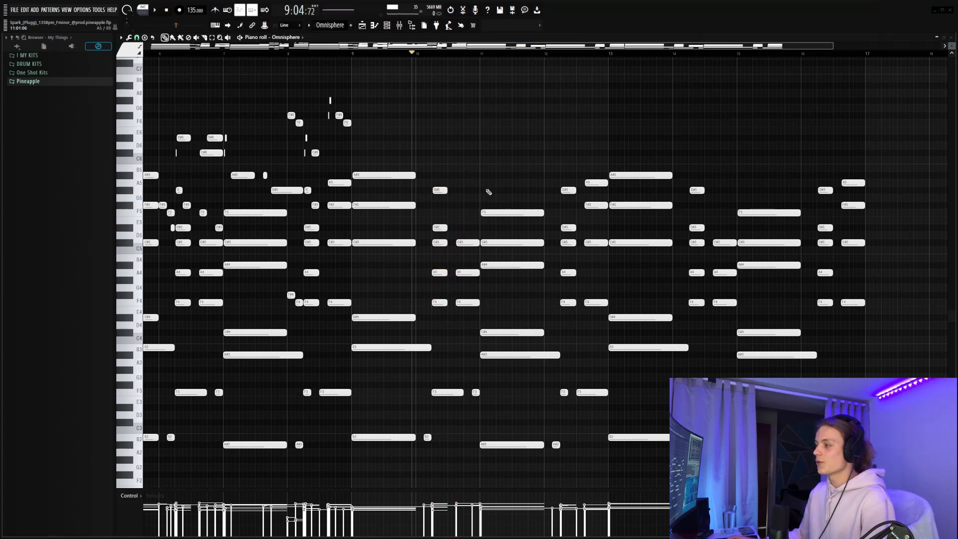
left_click_drag(384, 127, 394, 393)
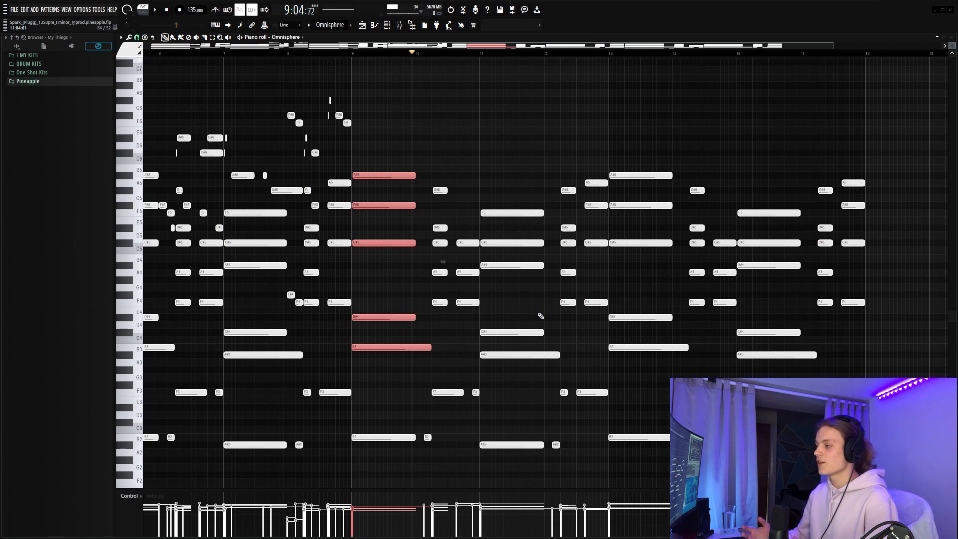
left_click(507, 290)
left_click_drag(512, 173, 514, 386)
left_click_drag(563, 167, 592, 311)
left_click_drag(484, 156, 428, 315)
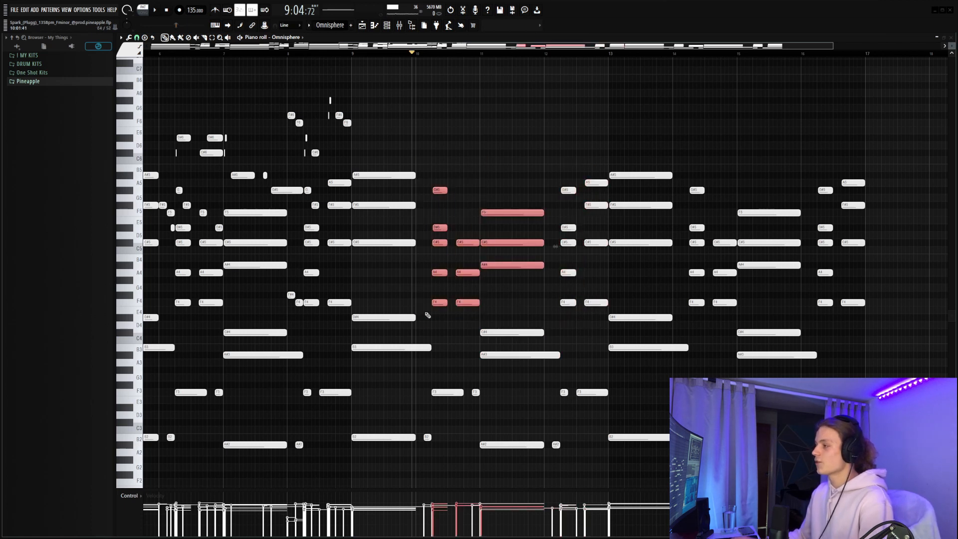
Examine the top notes of the chords from bar 9 to bar 13, highlighting them one after another
left_click_drag(592, 187, 592, 214)
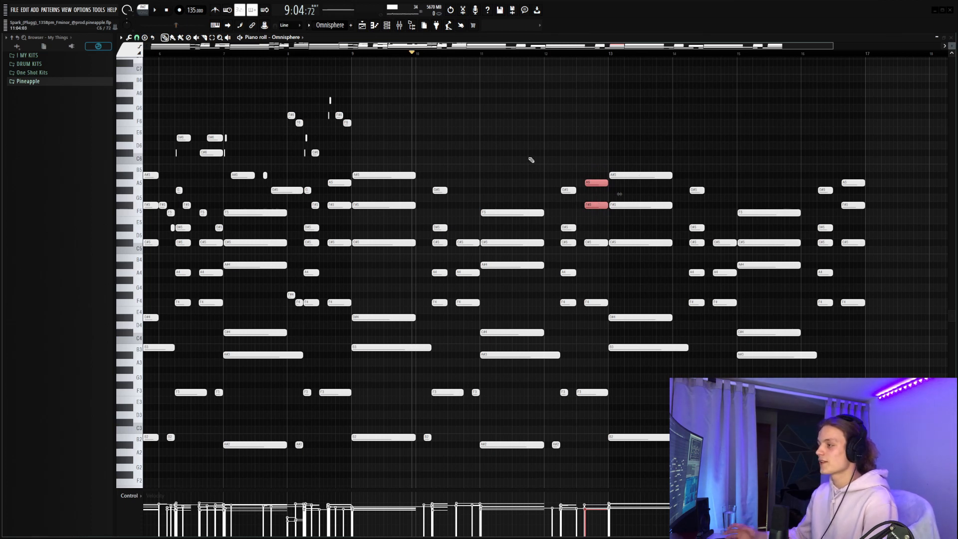
left_click_drag(387, 150, 391, 191)
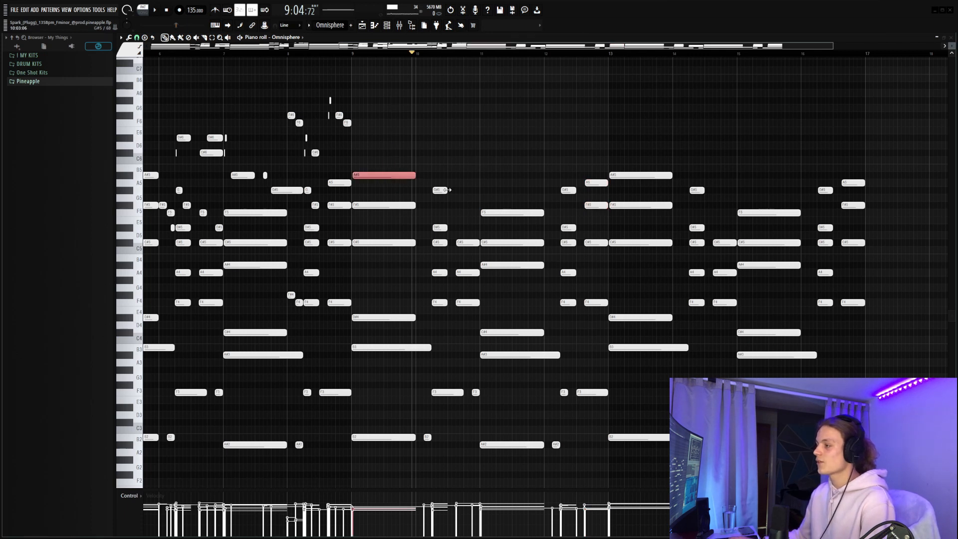
left_click_drag(437, 179, 448, 202)
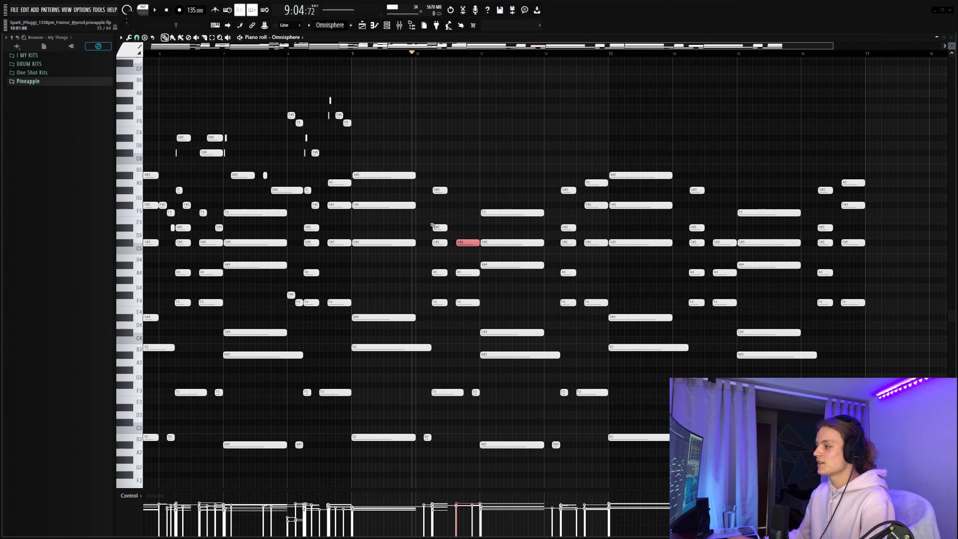
left_click_drag(560, 179, 577, 200)
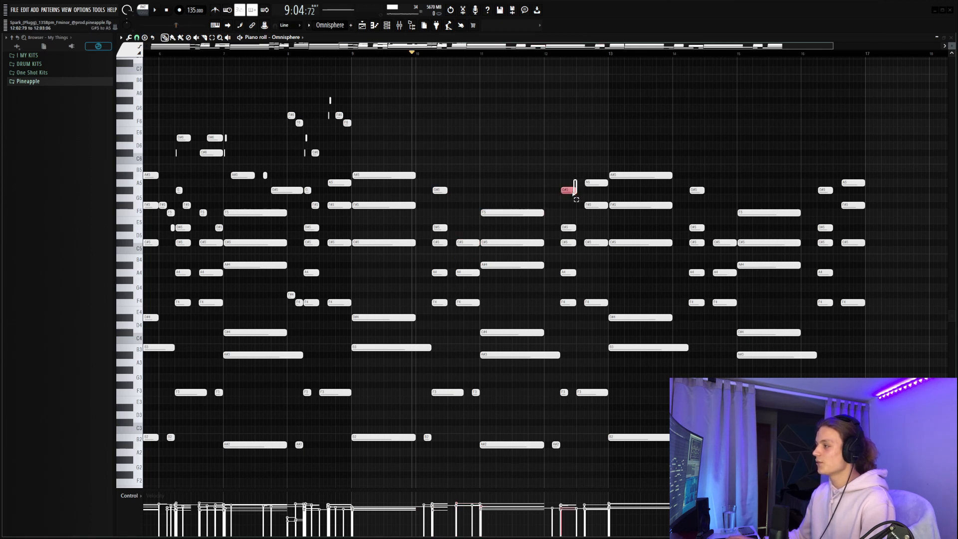
left_click_drag(628, 162, 638, 179)
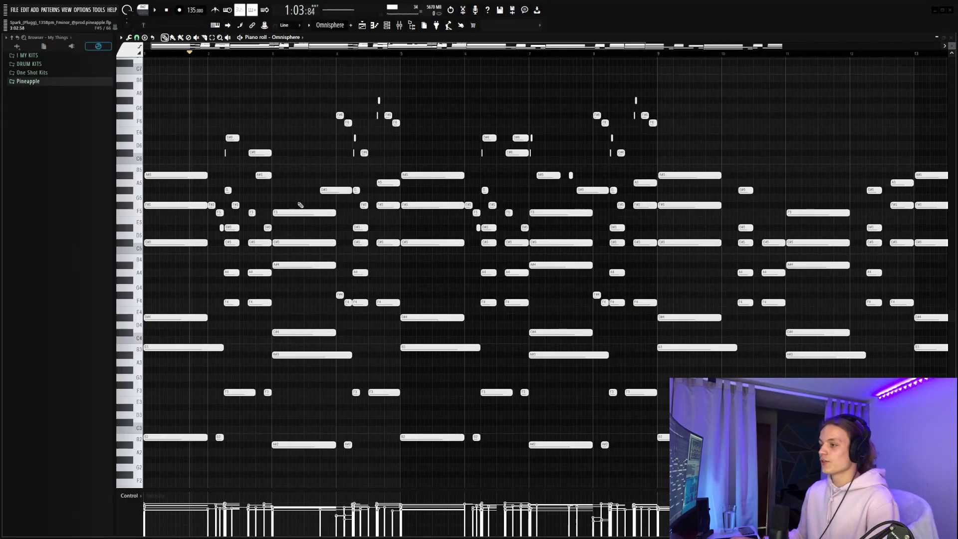
Examine the melody notes and the low bass notes in bars 2 to 4 of the Omnisphere part
left_click(214, 205)
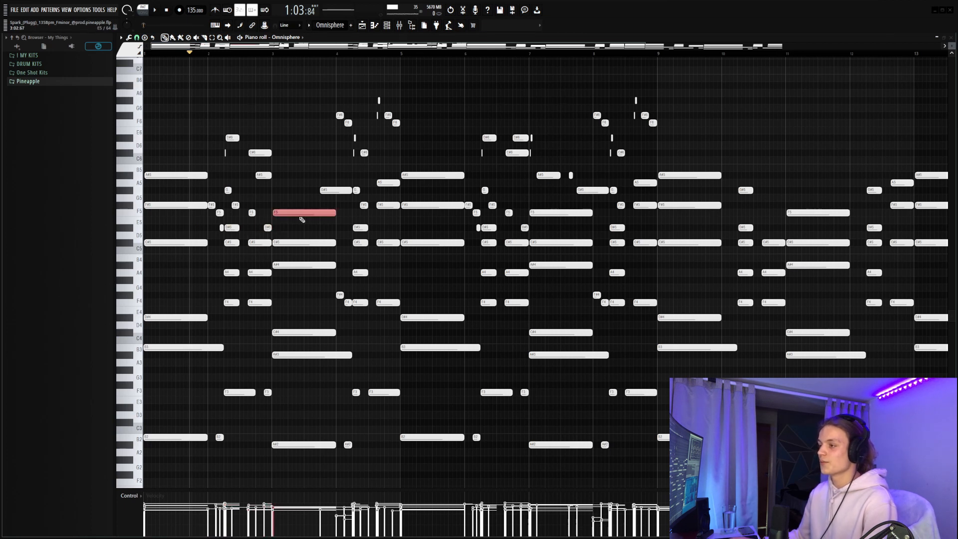
left_click(332, 190)
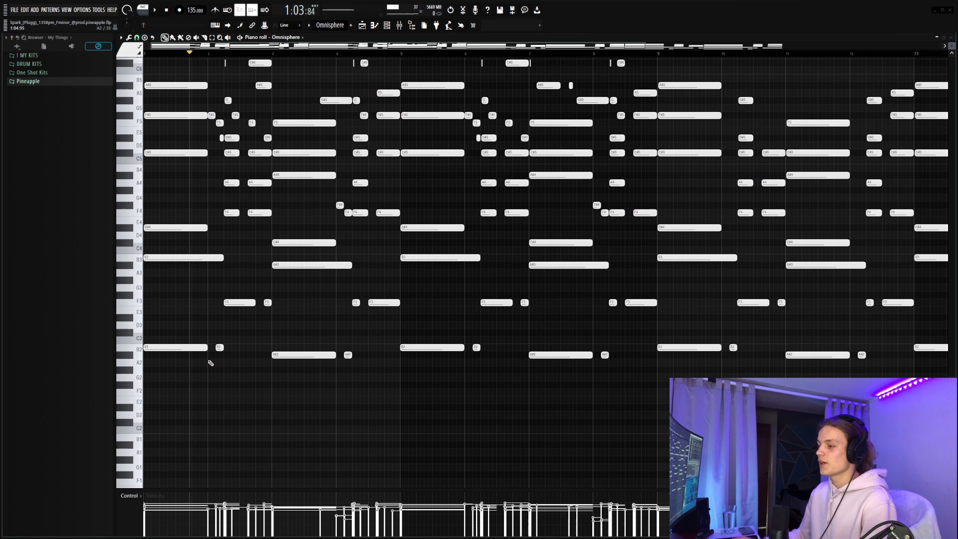
left_click(252, 303)
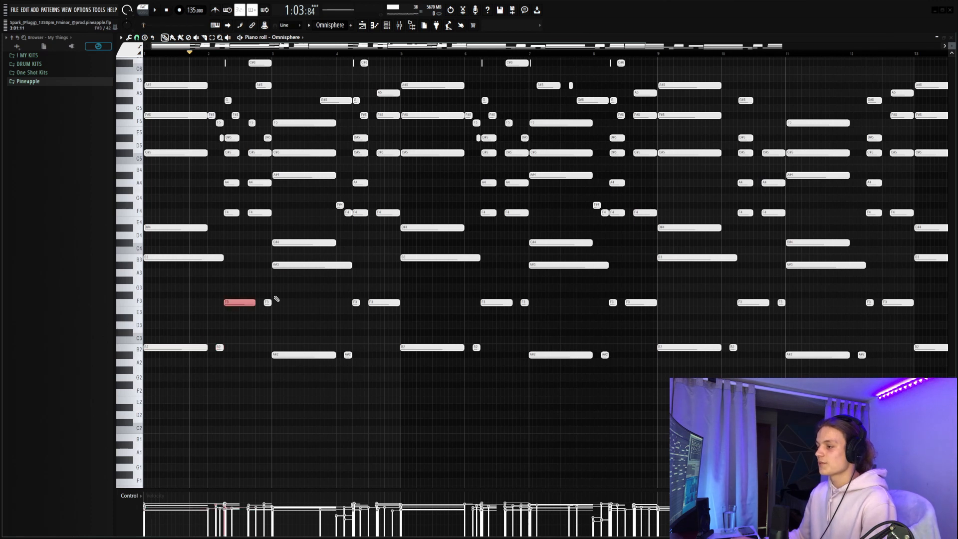
left_click(347, 355)
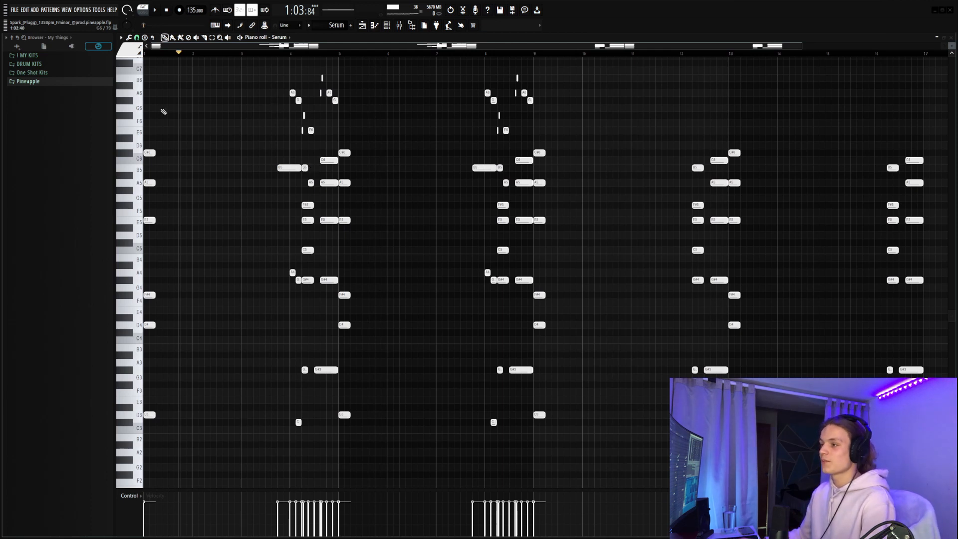
Examine the Serum part, highlighting the opening chord and the group of notes leading from bar 3 into bar 4
left_click_drag(161, 105, 265, 433)
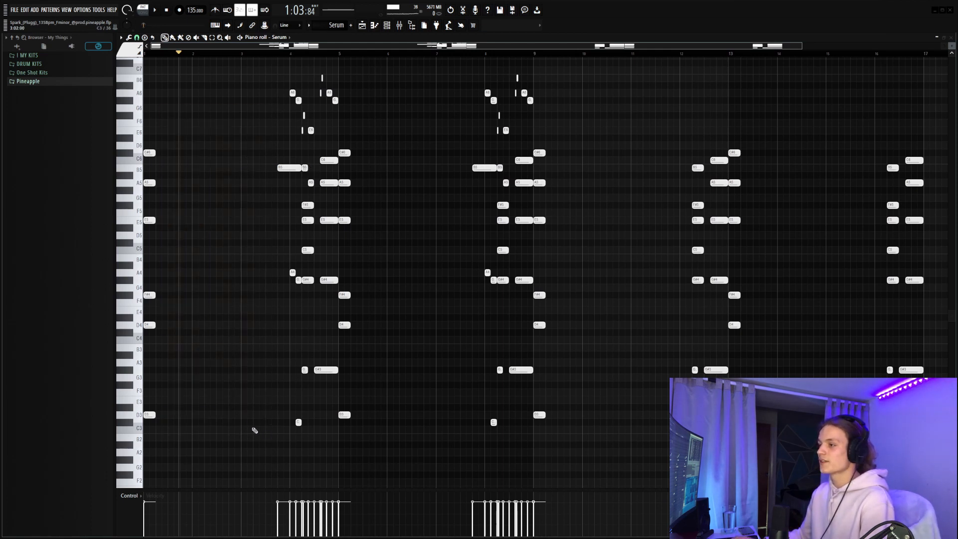
left_click_drag(156, 104, 147, 455)
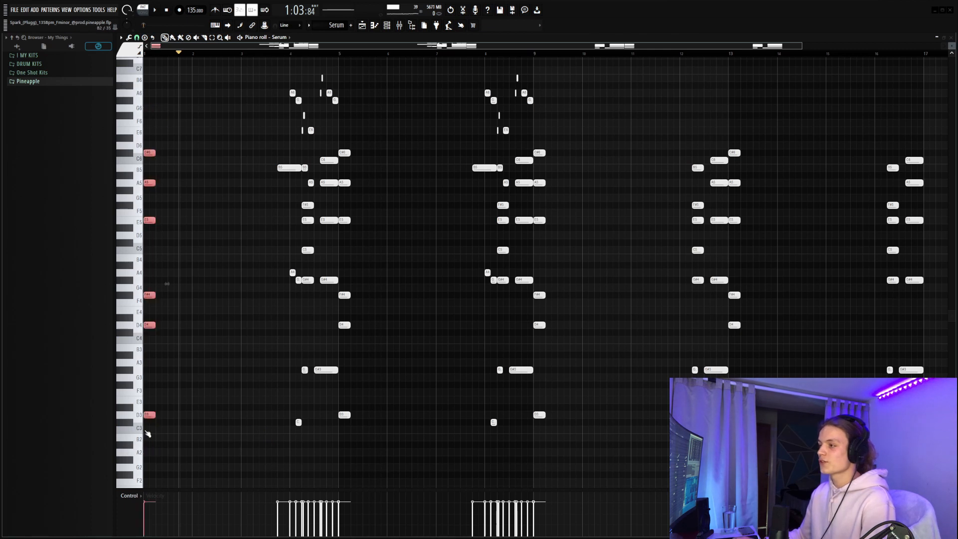
left_click_drag(276, 75, 306, 434)
left_click_drag(354, 53, 288, 136)
left_click(216, 53)
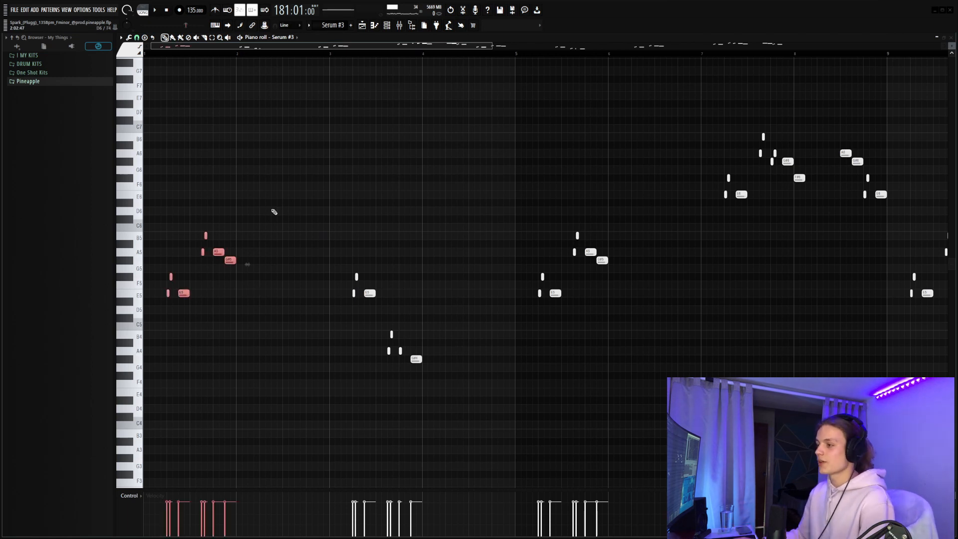
Examine the Serum #3 counter melody, highlighting the opening phrase and the higher closing phrase in bars 7 and 8
left_click_drag(272, 206, 128, 325)
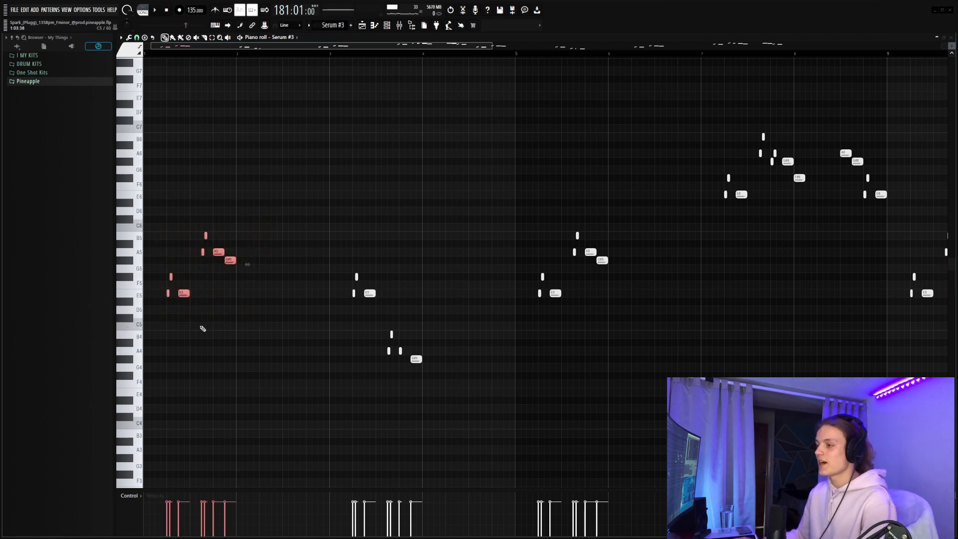
left_click(226, 289)
left_click_drag(280, 133, 316, 209)
left_click_drag(235, 200, 127, 316)
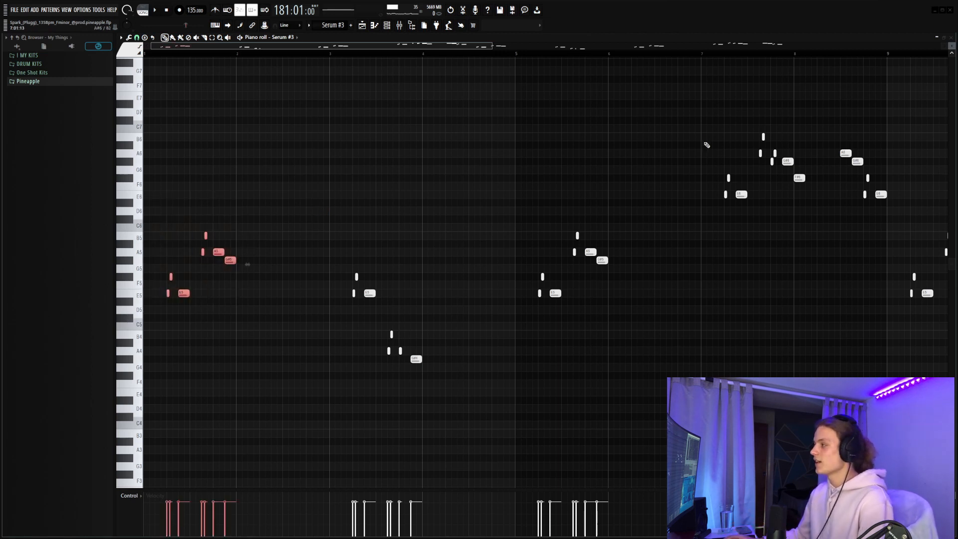
left_click_drag(699, 118, 886, 225)
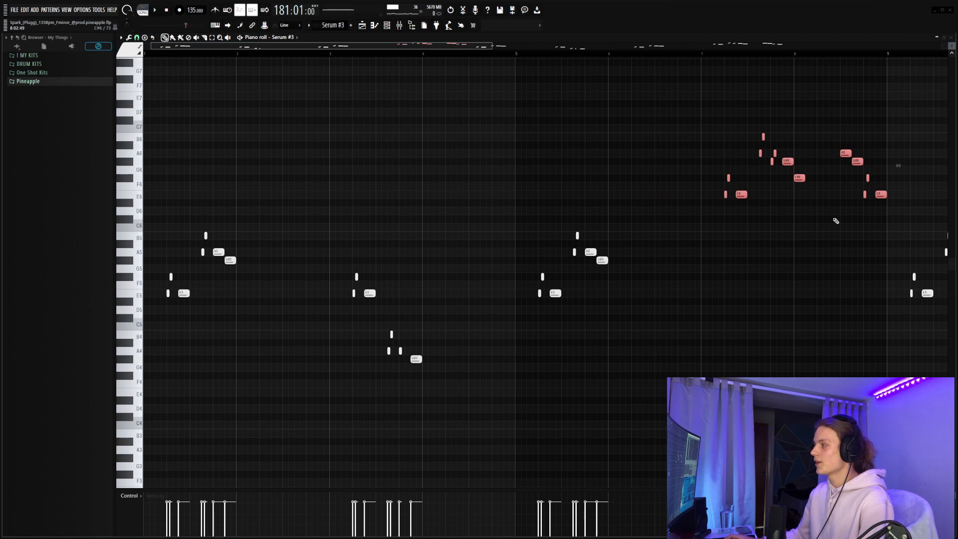
left_click_drag(839, 133, 889, 201)
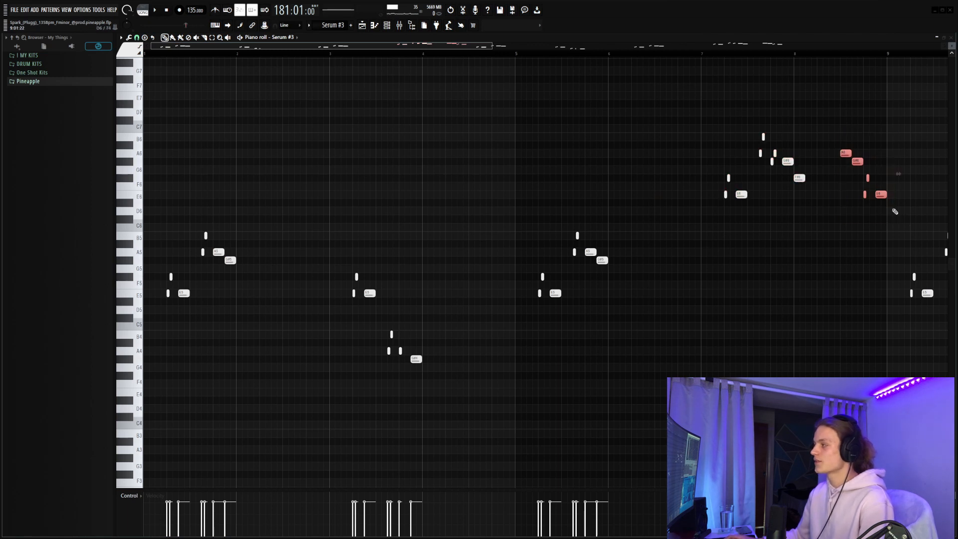